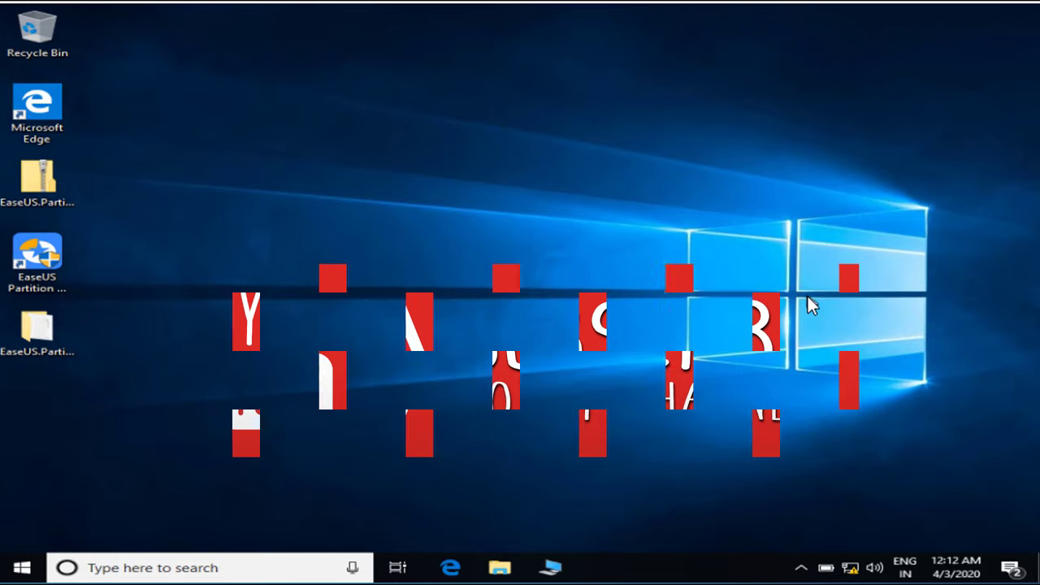
Step: Refresh the desktop, then run compmgmt.msc from the Run box to launch Computer Management
{"action": "right_click", "coordinate": [432, 144]}
{"action": "left_click", "coordinate": [456, 188]}
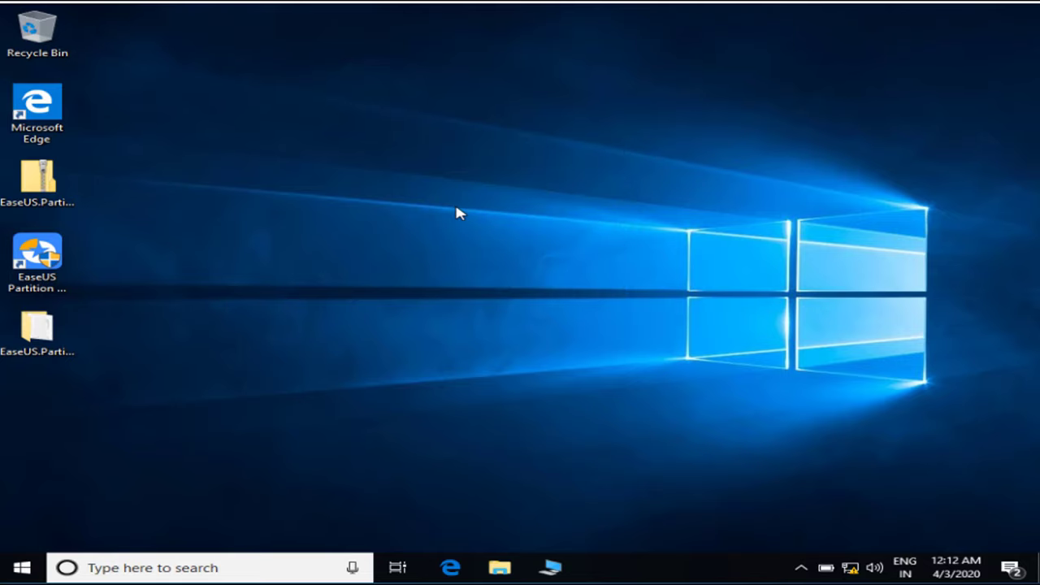
{"action": "key", "text": "super+r"}
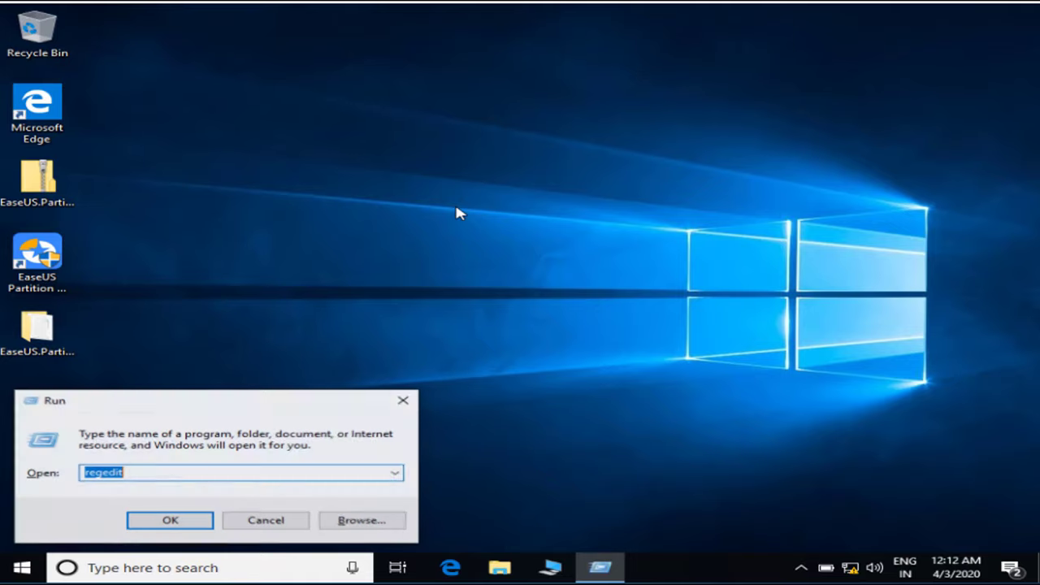
{"action": "type", "text": "c"}
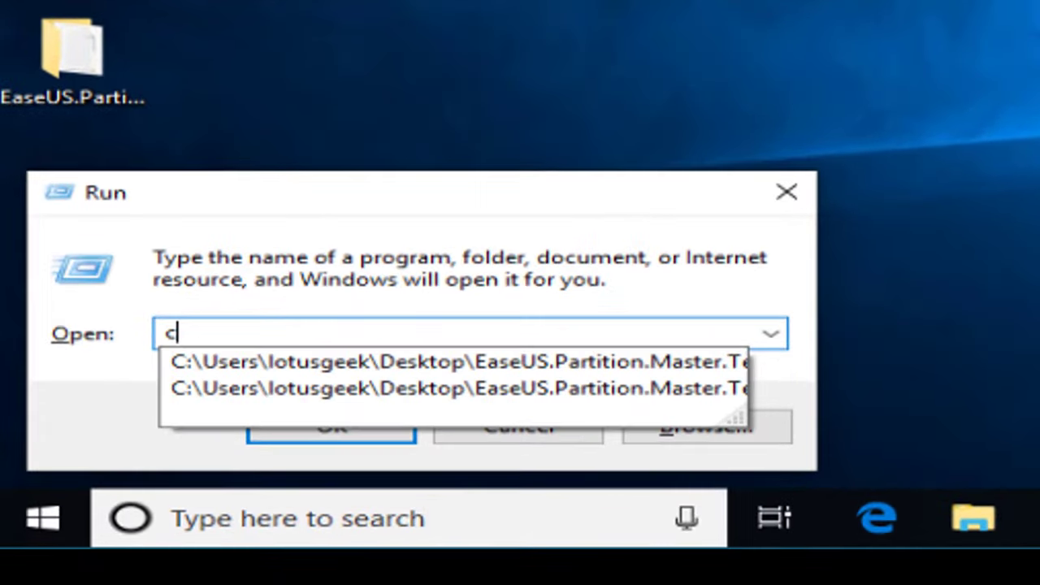
{"action": "type", "text": "omp"}
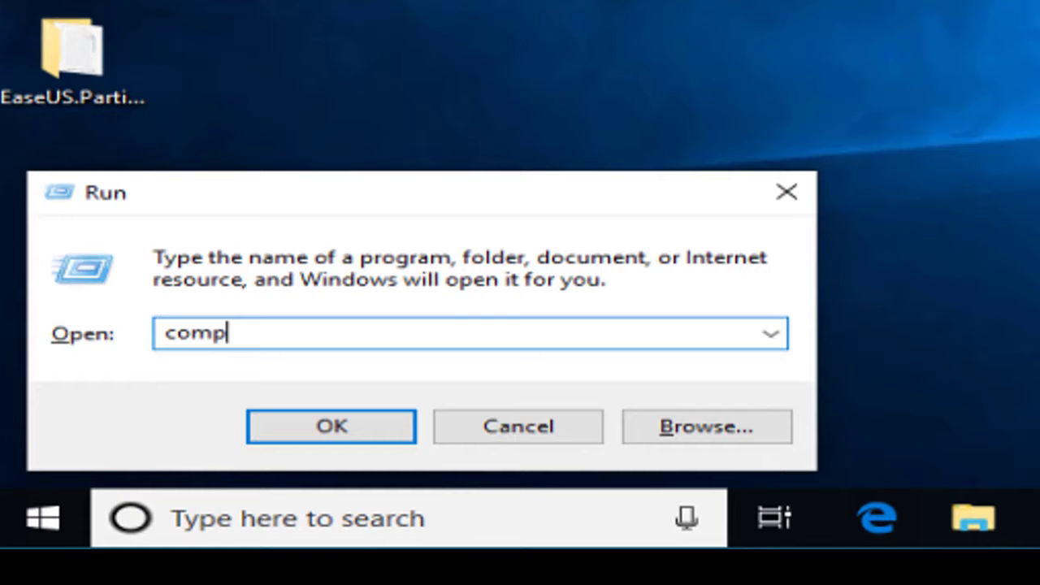
{"action": "type", "text": "mgmt.m"}
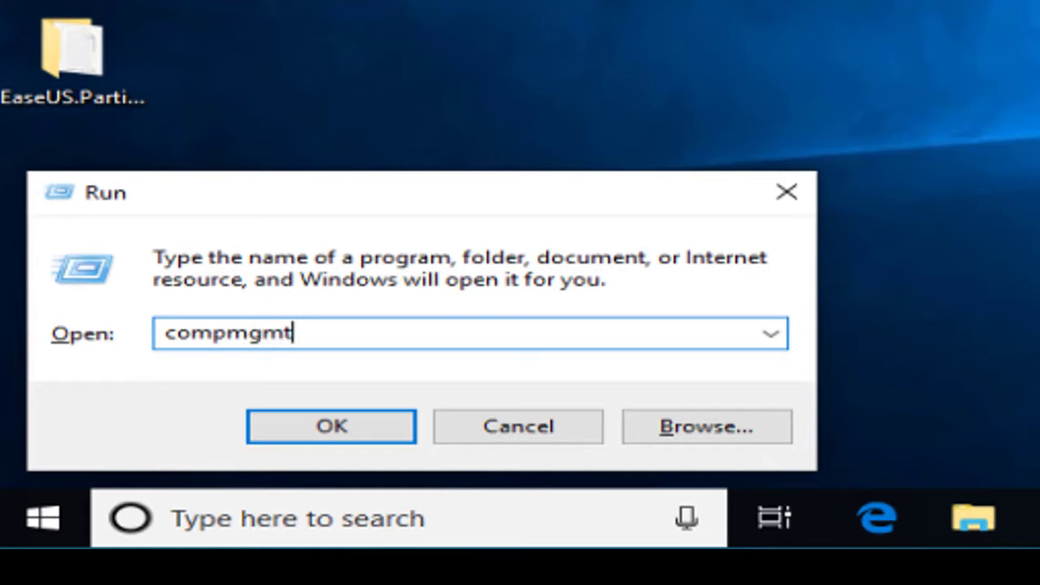
{"action": "type", "text": "sc"}
{"action": "key", "text": "Return"}
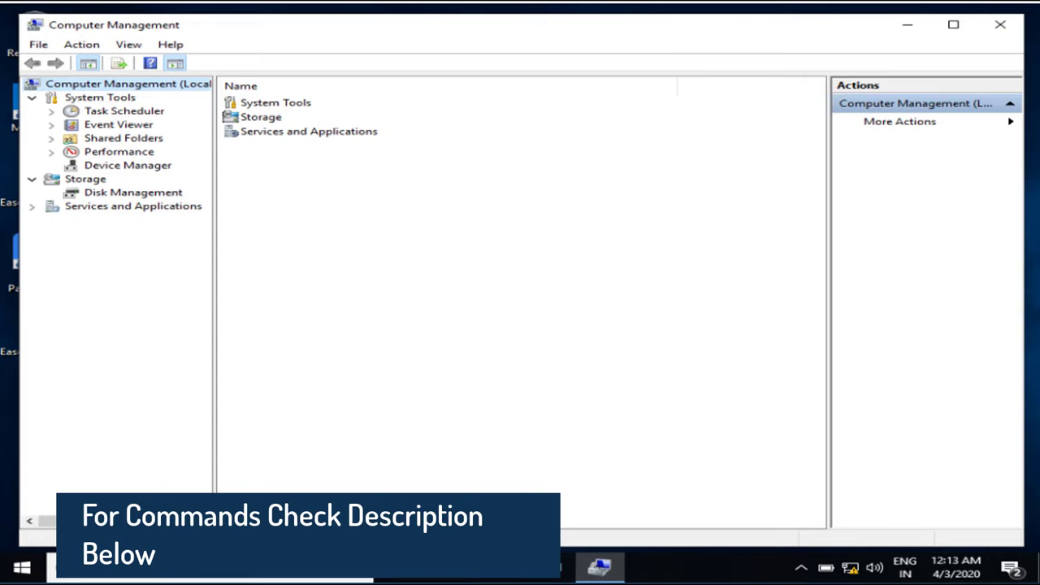
Step: Shrink the Computer Management window and open Disk Management to check that Disk 0 is Basic
{"action": "left_click", "coordinate": [23, 15]}
{"action": "left_click_drag", "start_coordinate": [23, 15], "coordinate": [86, 133]}
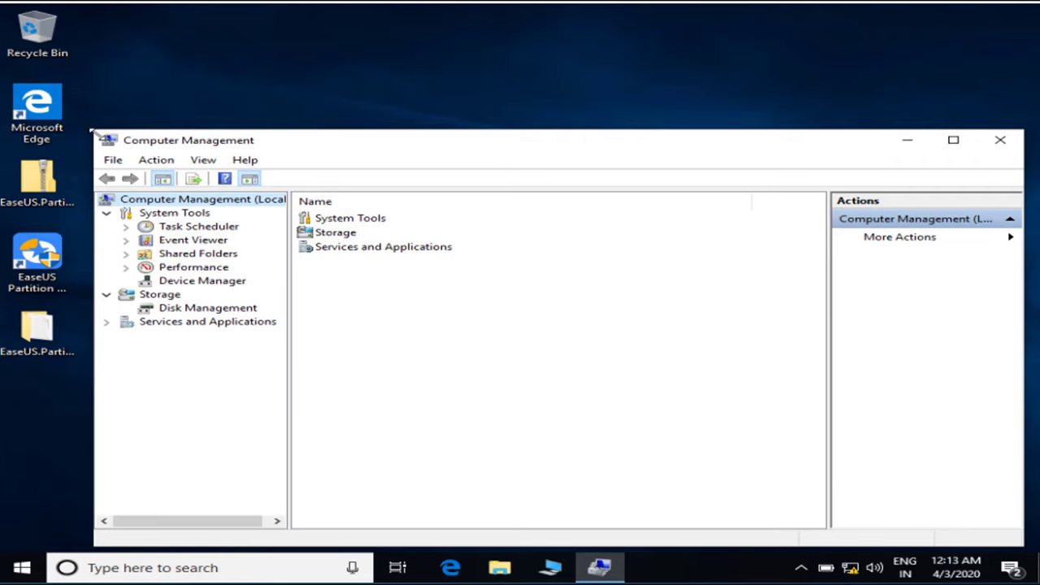
{"action": "left_click", "coordinate": [195, 315]}
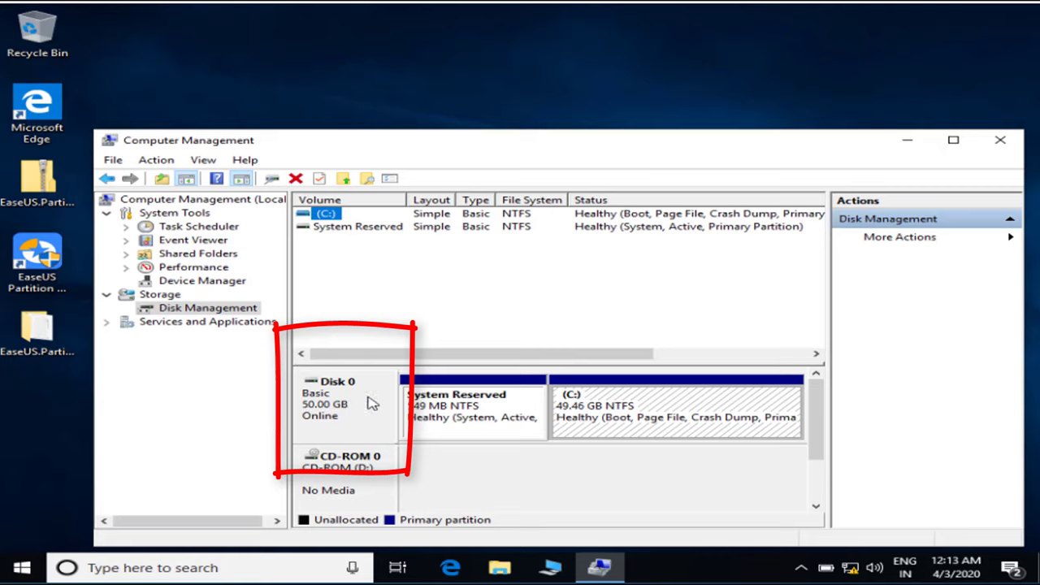
{"action": "left_click", "coordinate": [329, 419]}
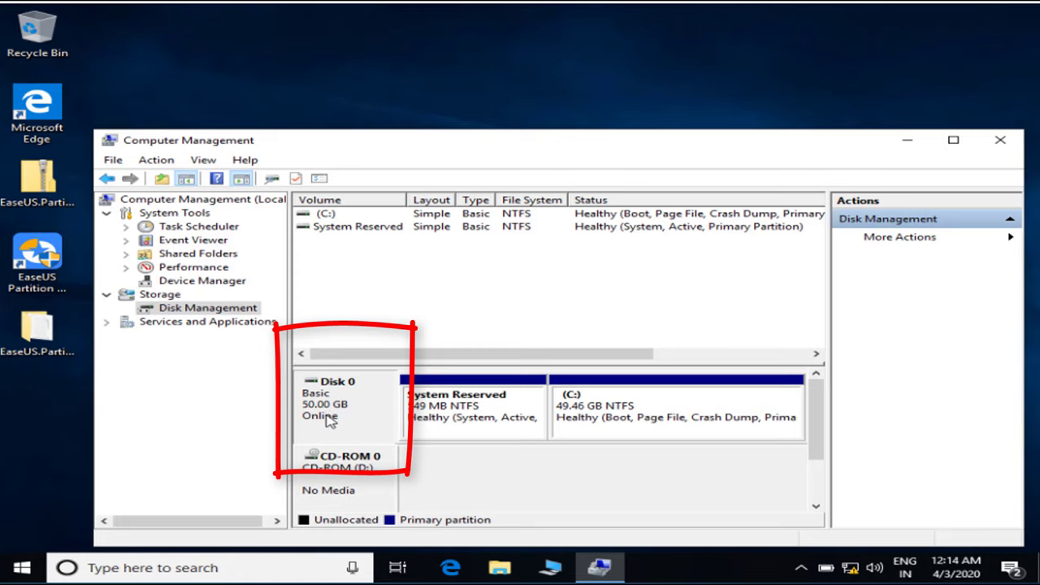
Step: Convert Disk 0 to a dynamic disk with Convert to Dynamic Disk, confirming every prompt
{"action": "right_click", "coordinate": [329, 419]}
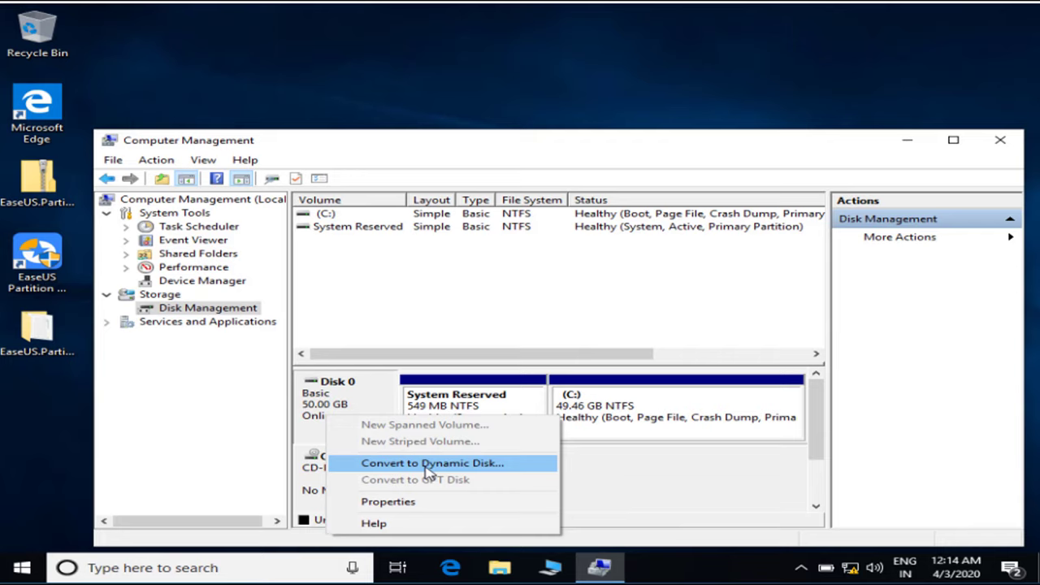
{"action": "left_click", "coordinate": [428, 465]}
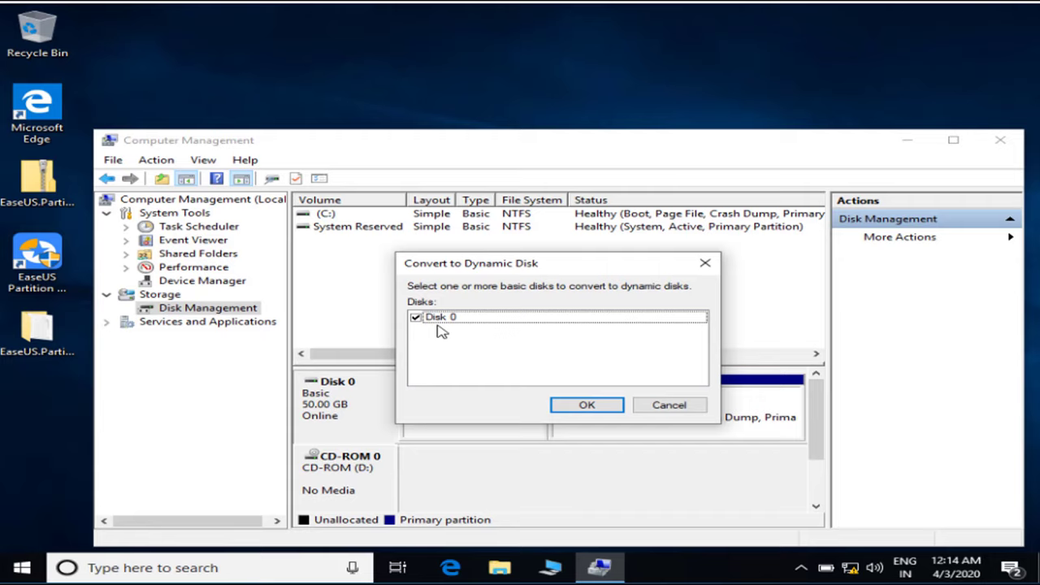
{"action": "left_click", "coordinate": [575, 406]}
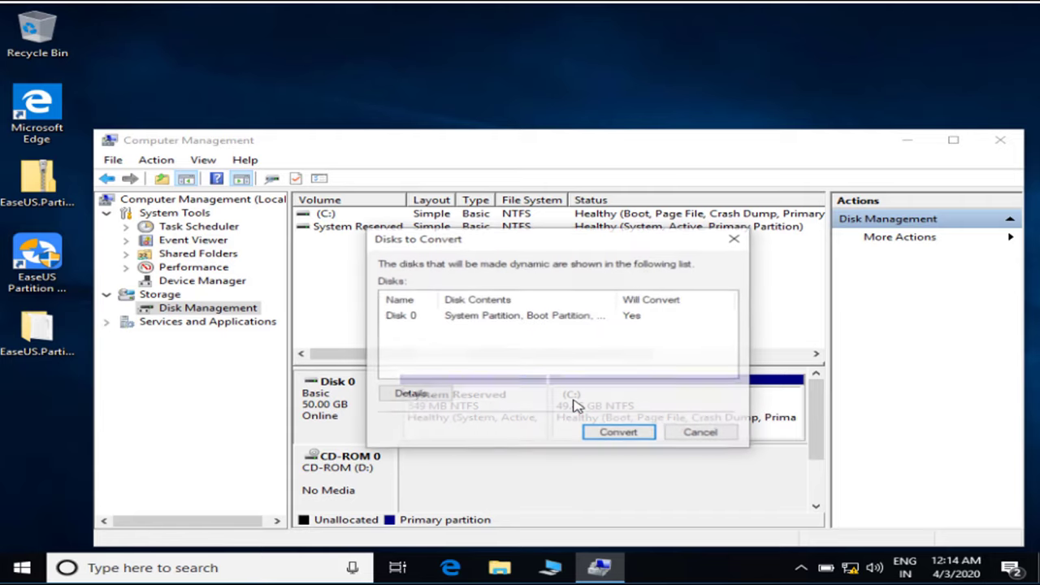
{"action": "left_click", "coordinate": [605, 438]}
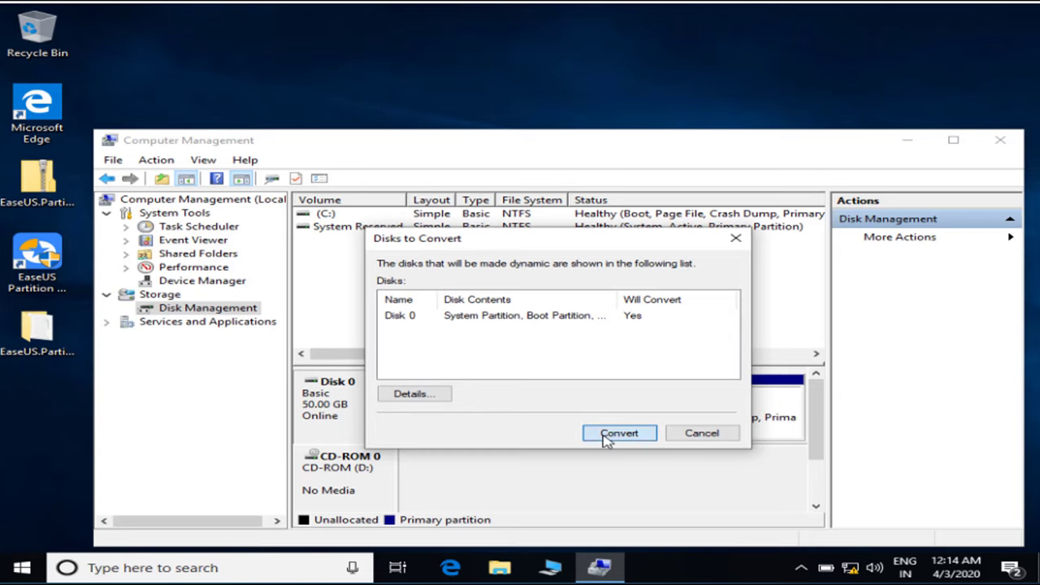
{"action": "left_click", "coordinate": [599, 351]}
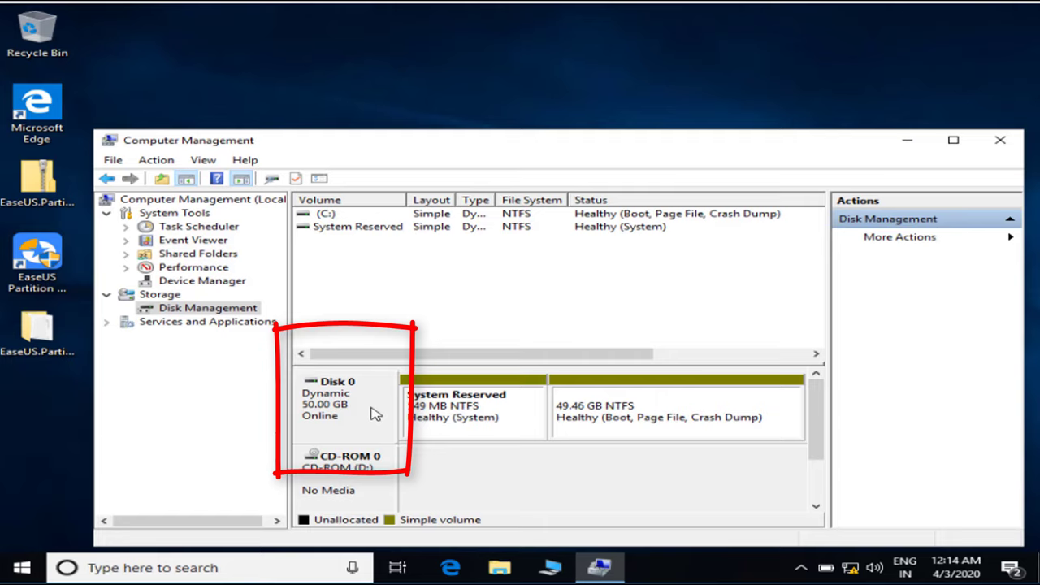
Step: Verify Convert to Basic Disk is greyed out for Disk 0, then close Computer Management
{"action": "right_click", "coordinate": [349, 399]}
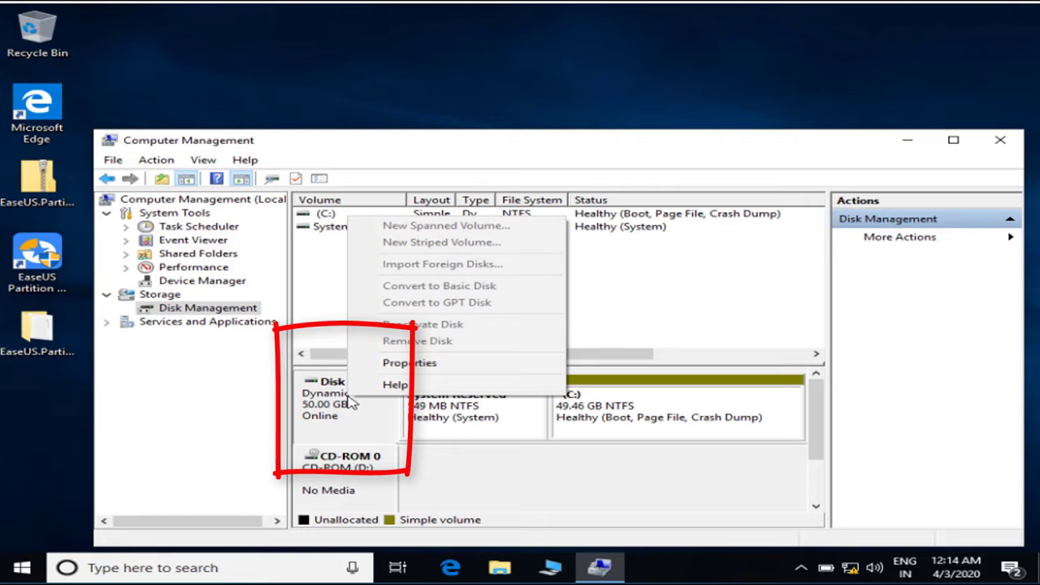
{"action": "left_click", "coordinate": [333, 413]}
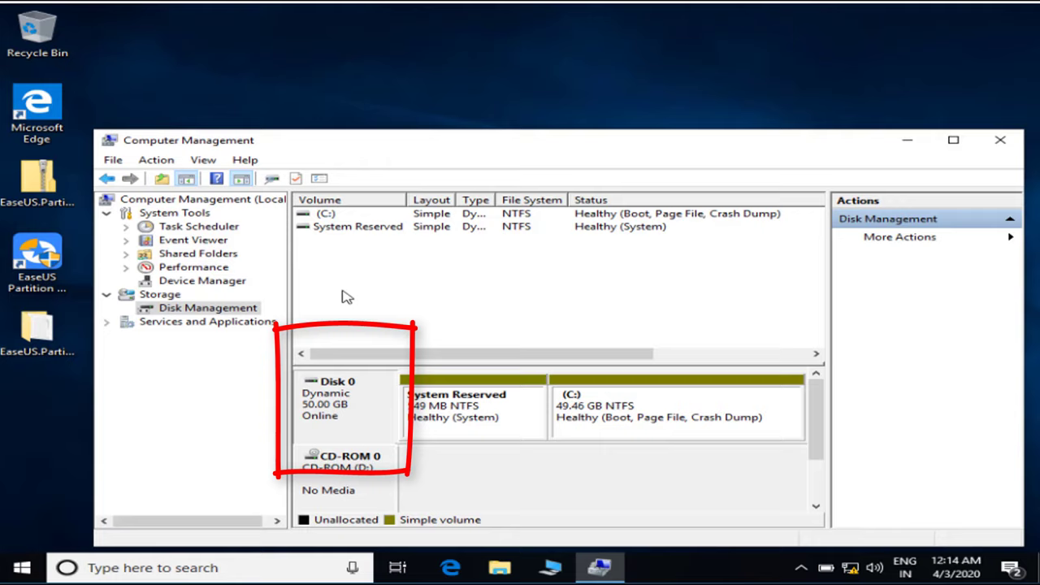
{"action": "left_click", "coordinate": [1000, 138]}
Step: Launch EaseUS Partition Master with admin rights and select the 50 GB dynamic Disk 0
{"action": "double_click", "coordinate": [52, 257]}
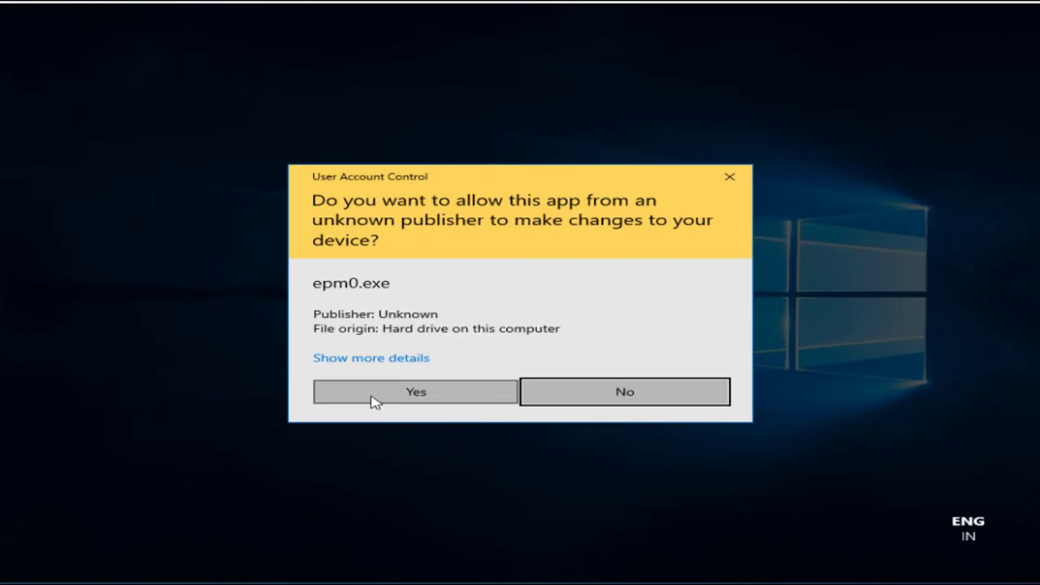
{"action": "left_click", "coordinate": [390, 397]}
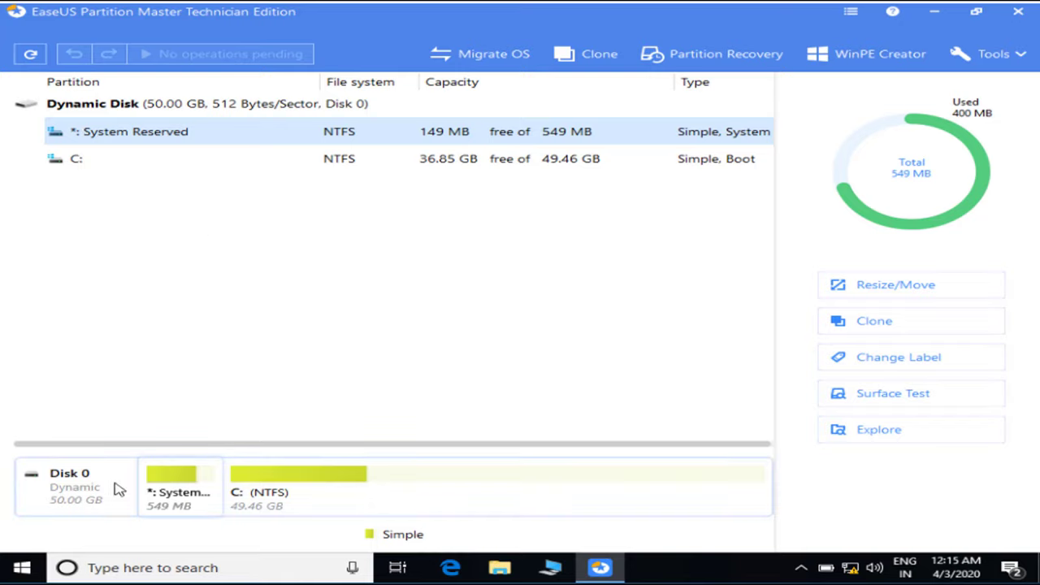
{"action": "left_click", "coordinate": [72, 507]}
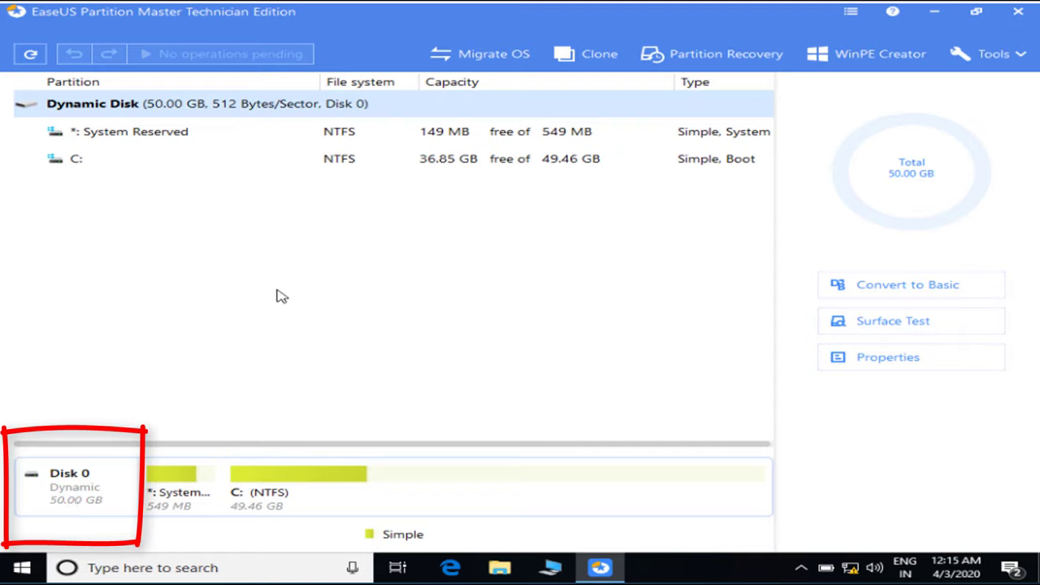
Step: Queue Convert to Basic for Disk 0 from the right panel, letting the file-system check run
{"action": "right_click", "coordinate": [109, 483]}
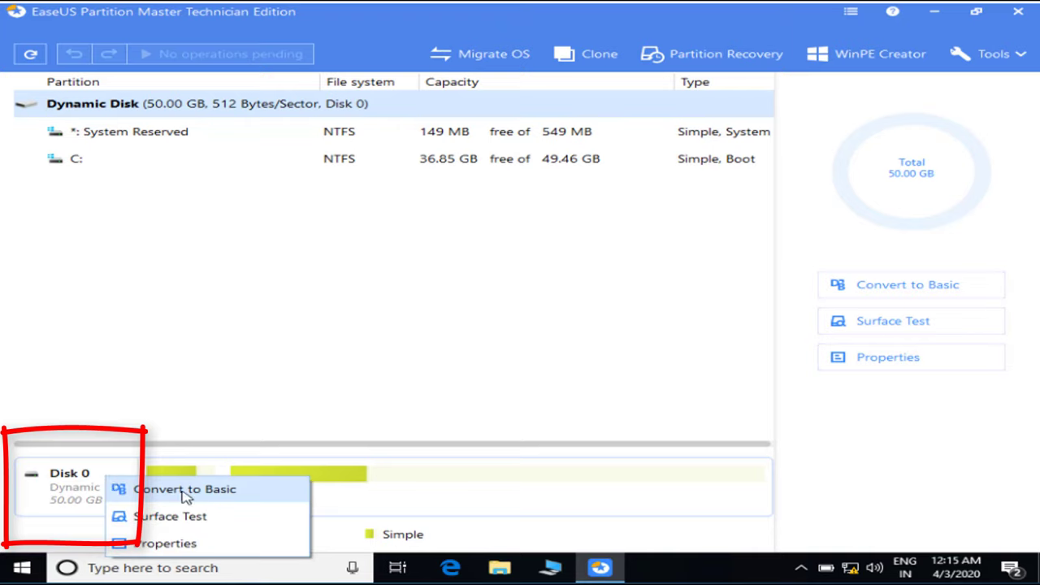
{"action": "left_click", "coordinate": [379, 366]}
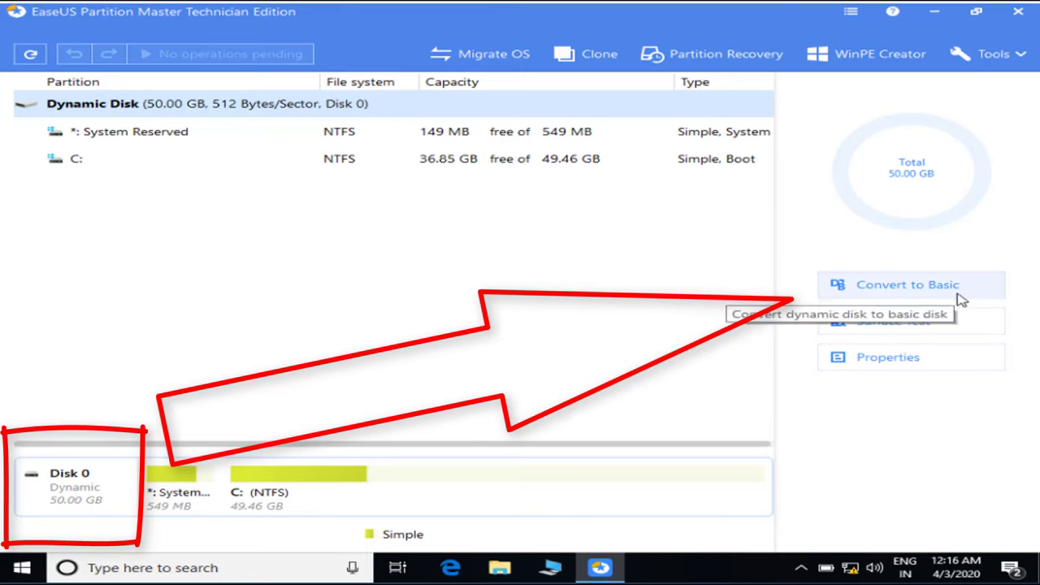
{"action": "left_click", "coordinate": [907, 289]}
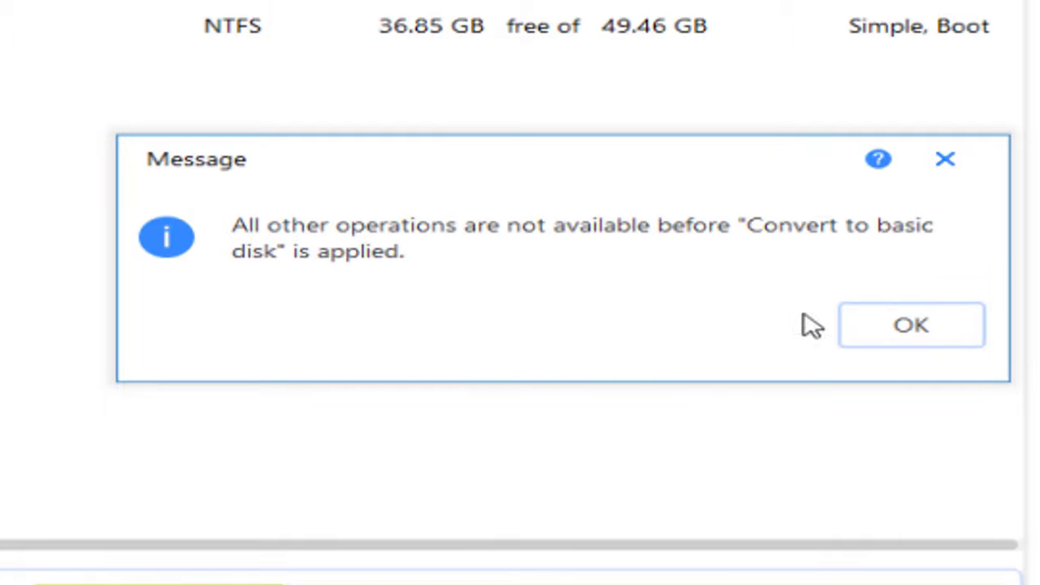
Step: Acknowledge the notice, then execute and apply the pending convert-to-basic operation
{"action": "left_click", "coordinate": [908, 325]}
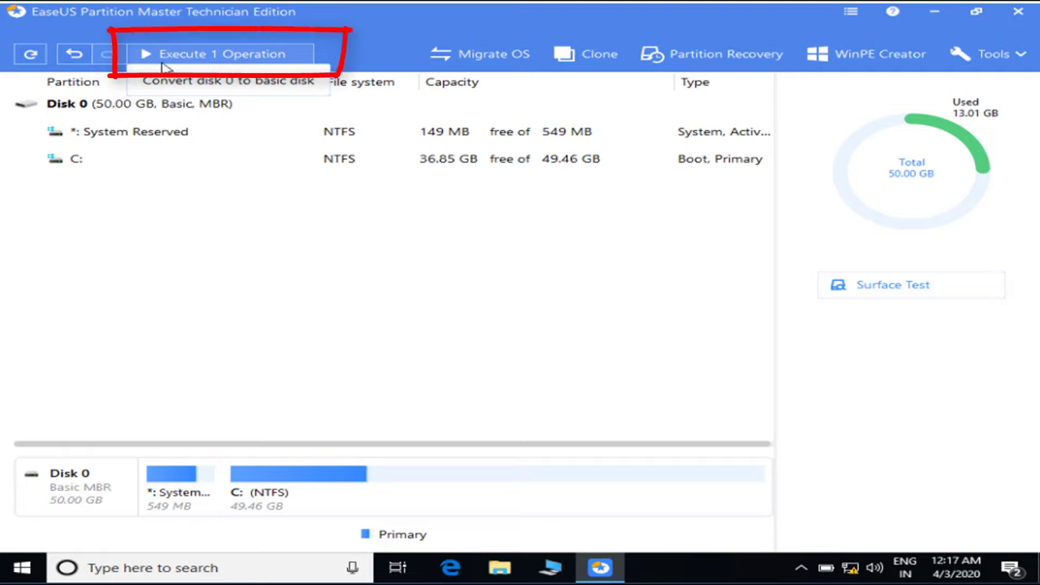
{"action": "left_click", "coordinate": [251, 58]}
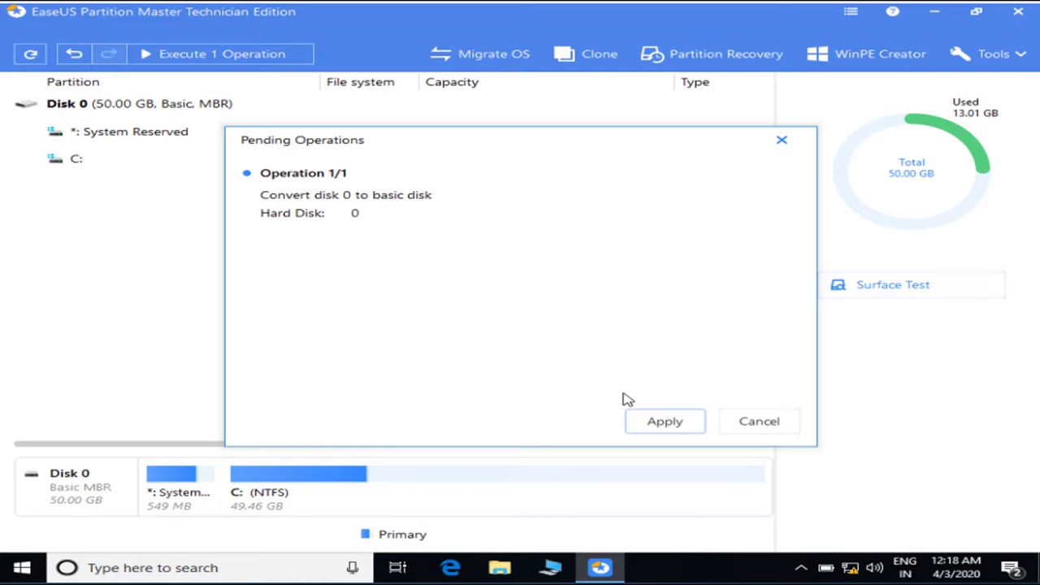
{"action": "left_click", "coordinate": [671, 431]}
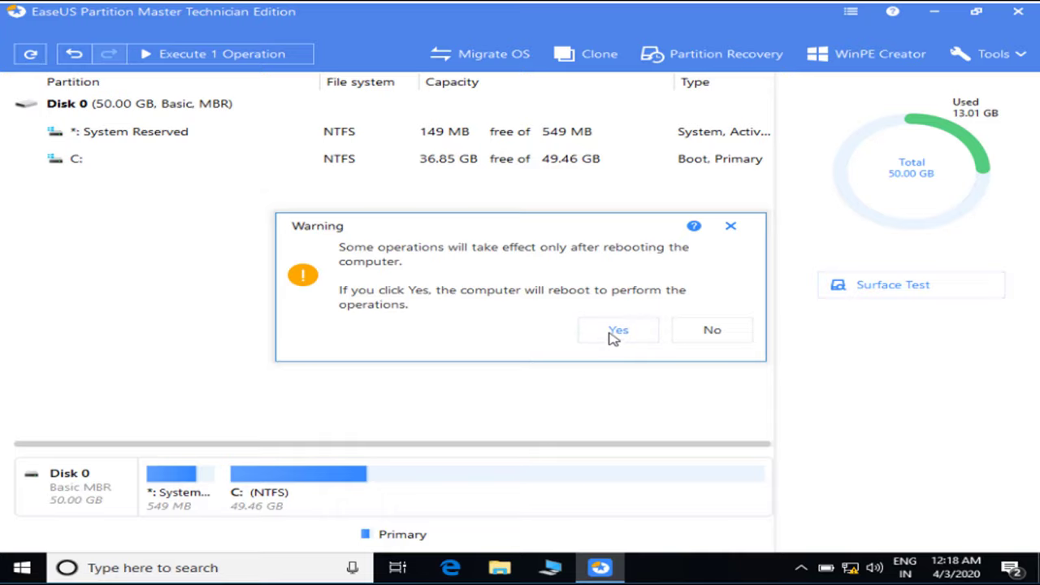
Step: Accept the reboot warning so the PC restarts and finishes converting Disk 0
{"action": "left_click", "coordinate": [616, 331]}
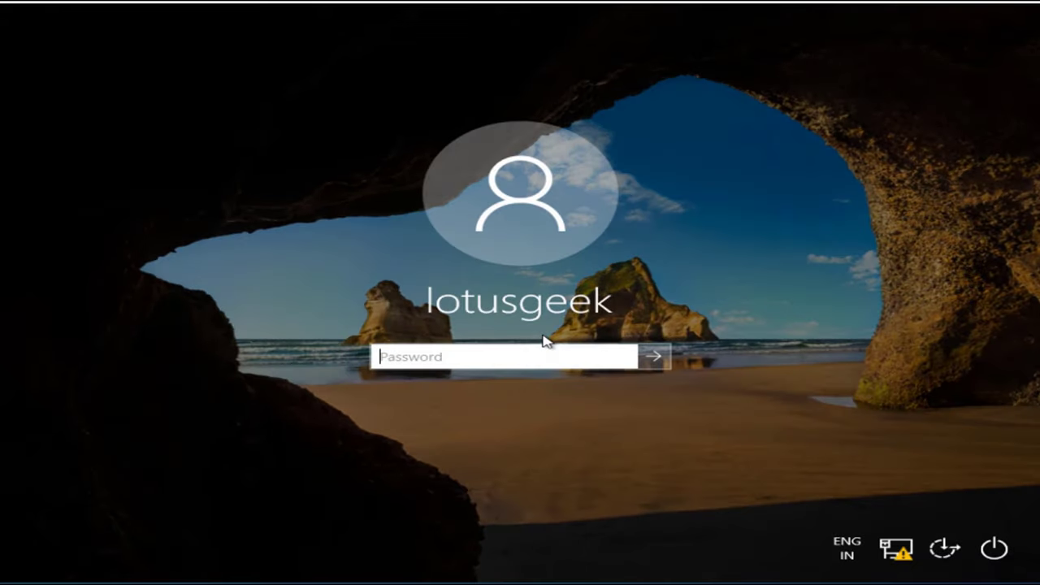
Step: Enter the account password to sign back in to Windows 10
{"action": "type", "text": "*******"}
{"action": "key", "text": "Return"}
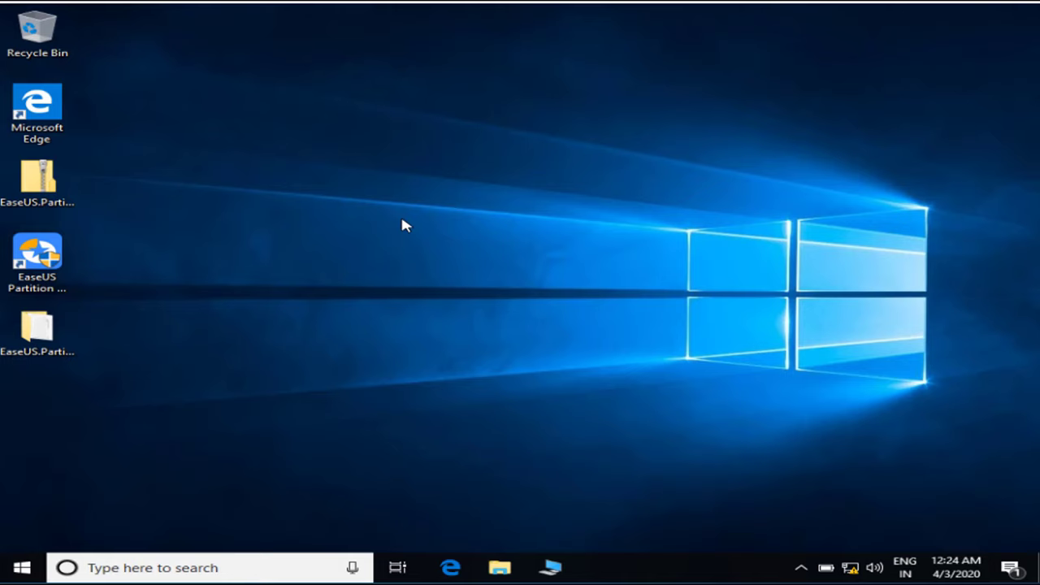
Step: Run compmgmt.msc to reopen Computer Management, then select and deselect four desktop icons
{"action": "key", "text": "super+r"}
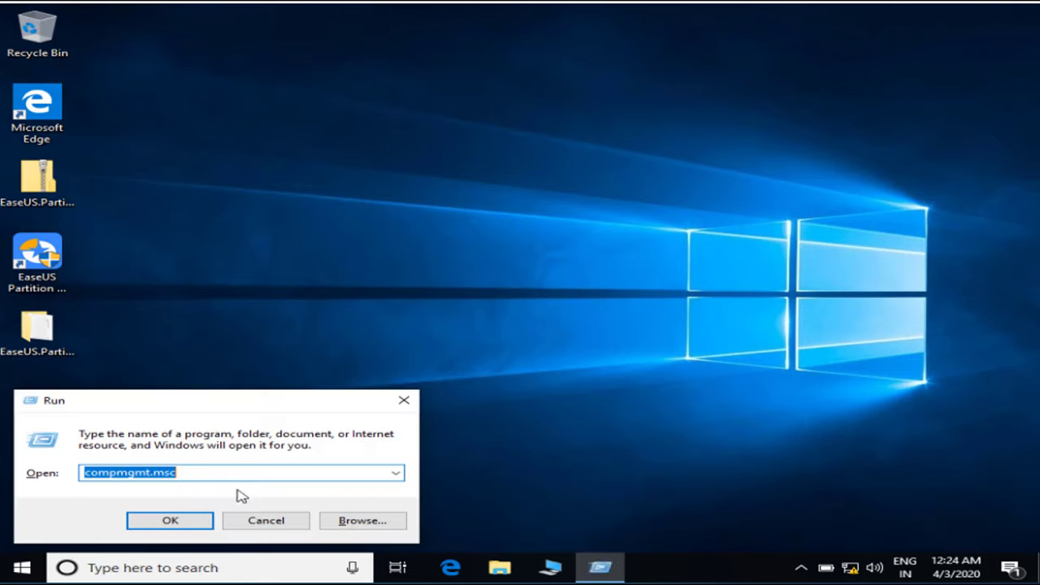
{"action": "left_click", "coordinate": [208, 471]}
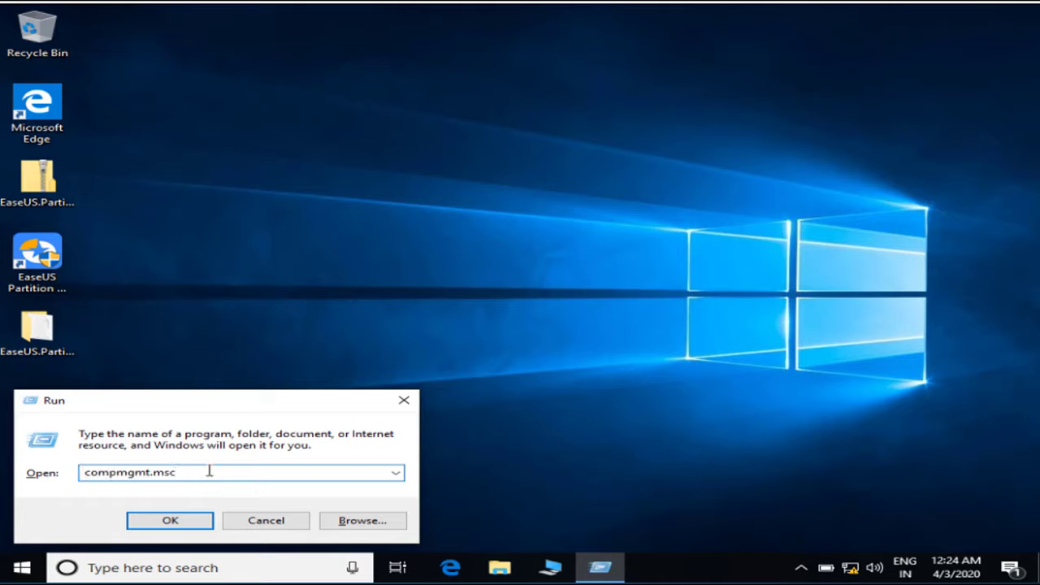
{"action": "key", "text": "Return"}
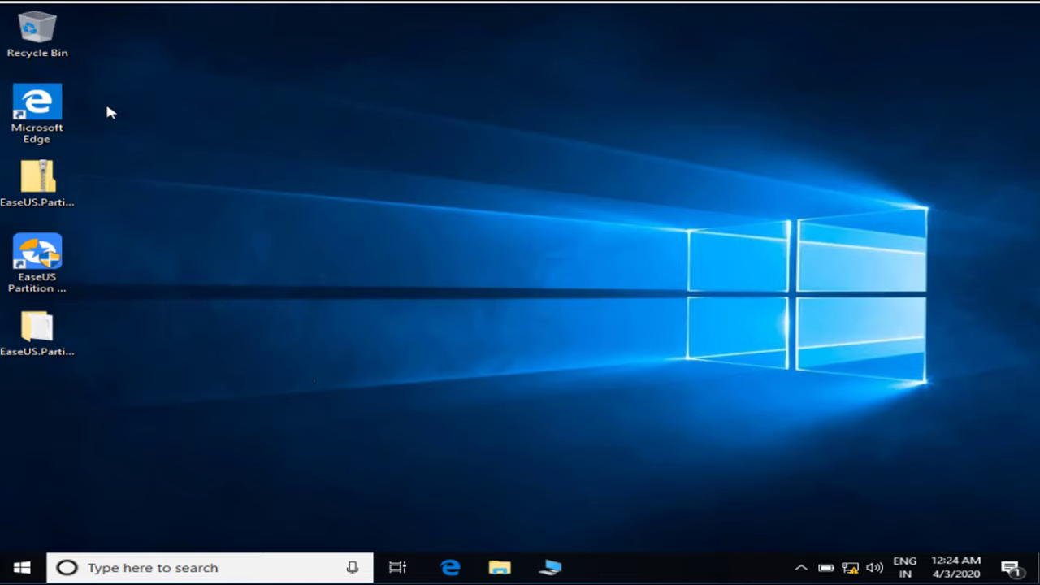
{"action": "left_click_drag", "start_coordinate": [107, 106], "coordinate": [35, 375]}
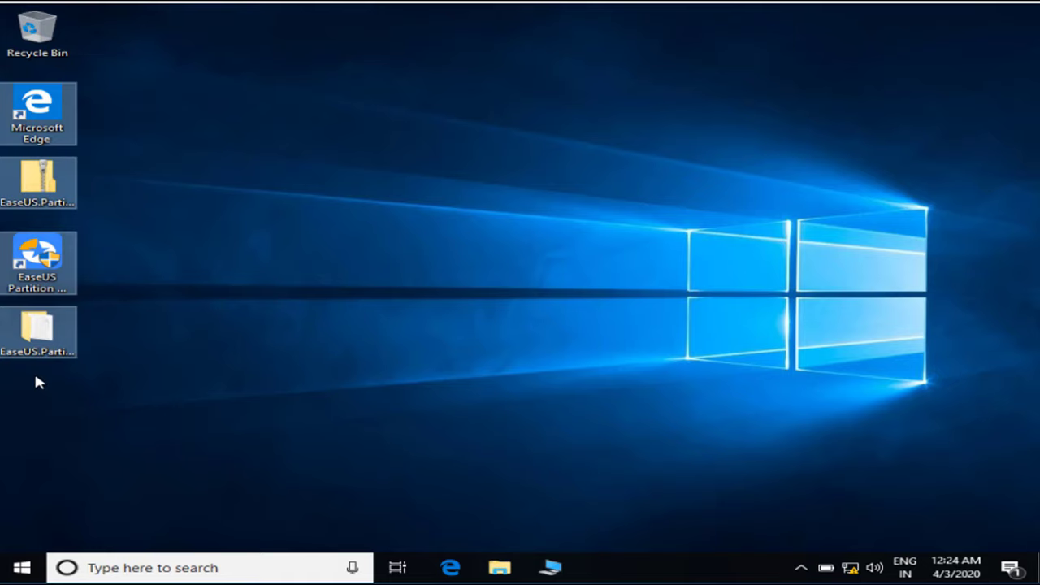
{"action": "left_click", "coordinate": [54, 408]}
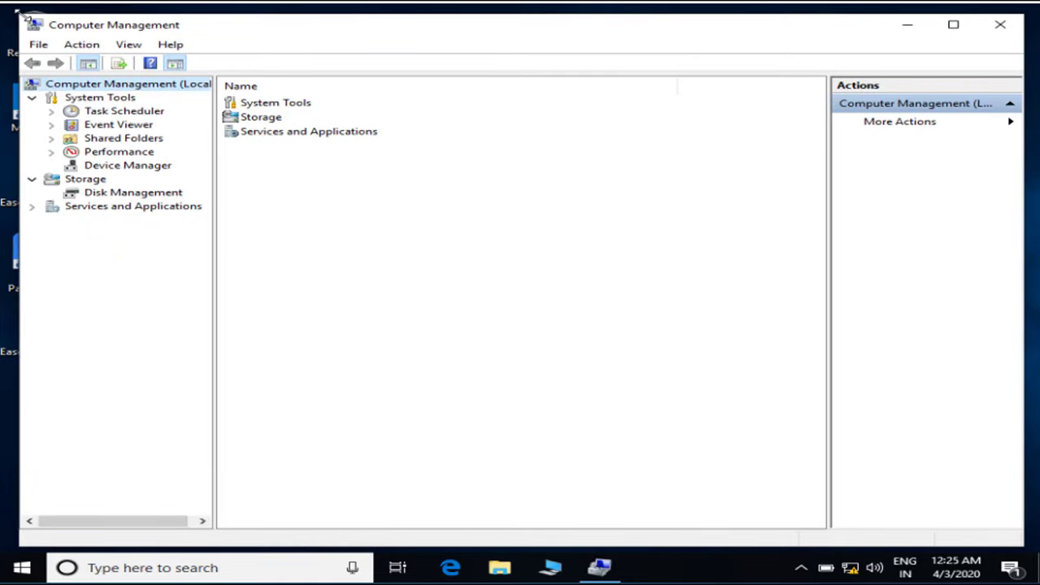
Step: Check in Disk Management that Disk 0 now reads Basic, then close Computer Management
{"action": "left_click_drag", "start_coordinate": [22, 13], "coordinate": [87, 117]}
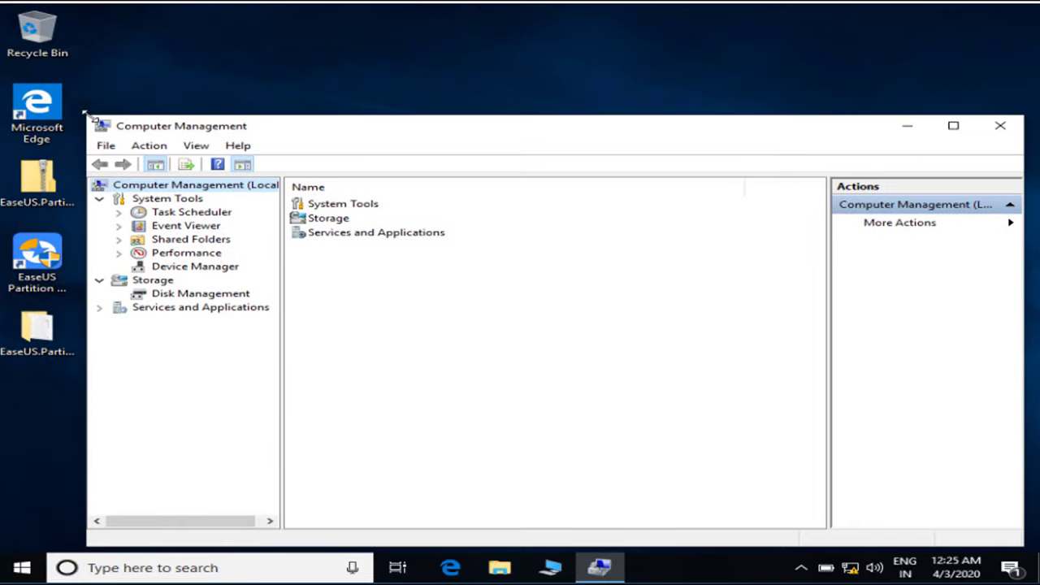
{"action": "left_click", "coordinate": [213, 298]}
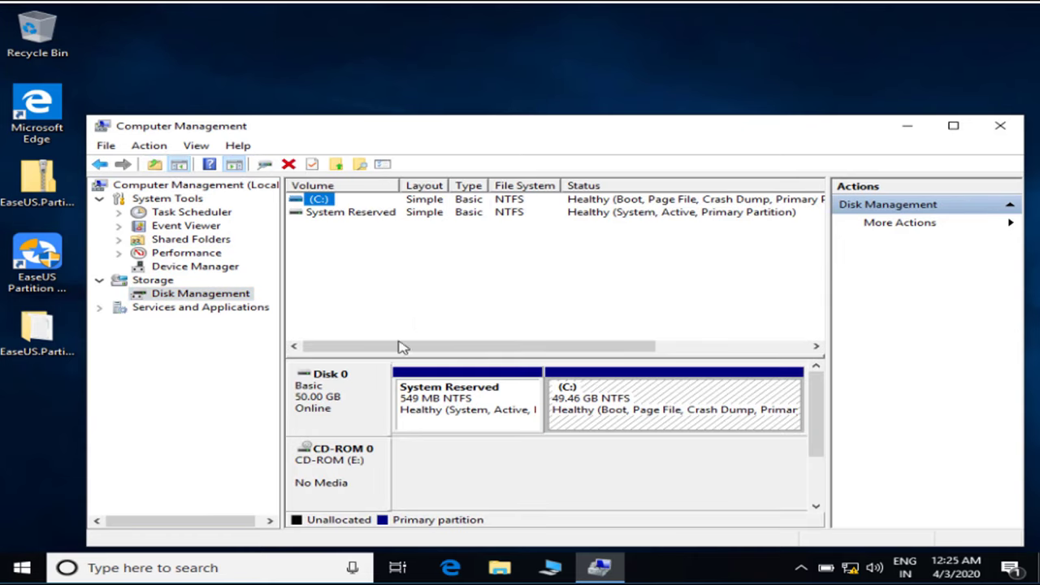
{"action": "left_click", "coordinate": [355, 416]}
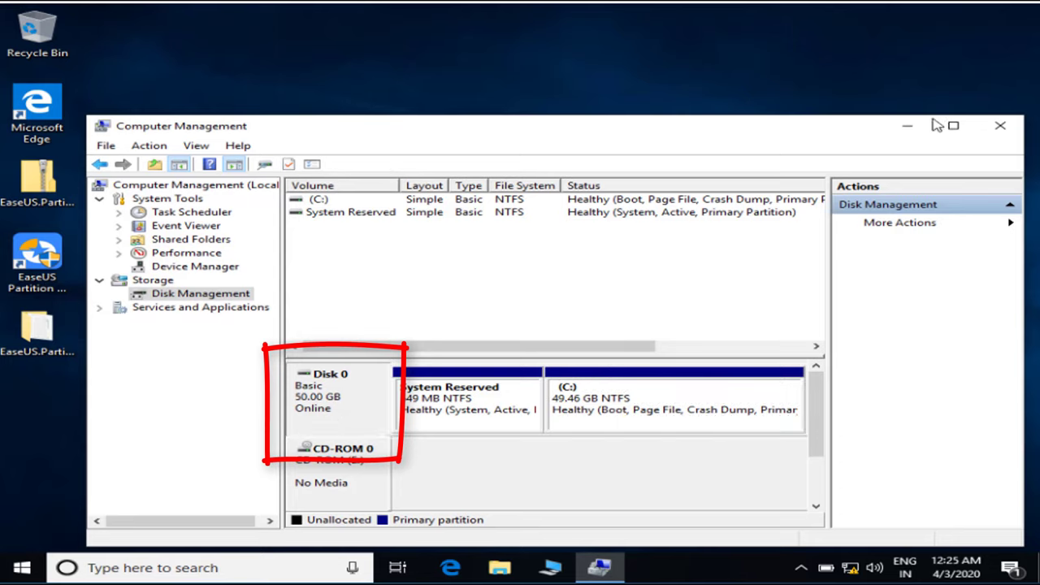
{"action": "left_click", "coordinate": [1002, 126]}
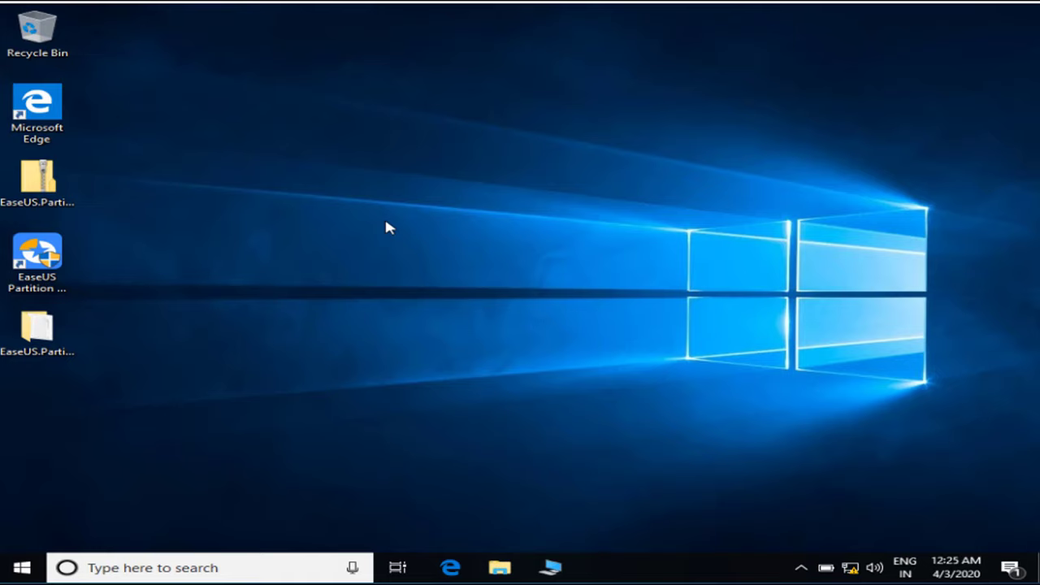
{"action": "left_click", "coordinate": [29, 252]}
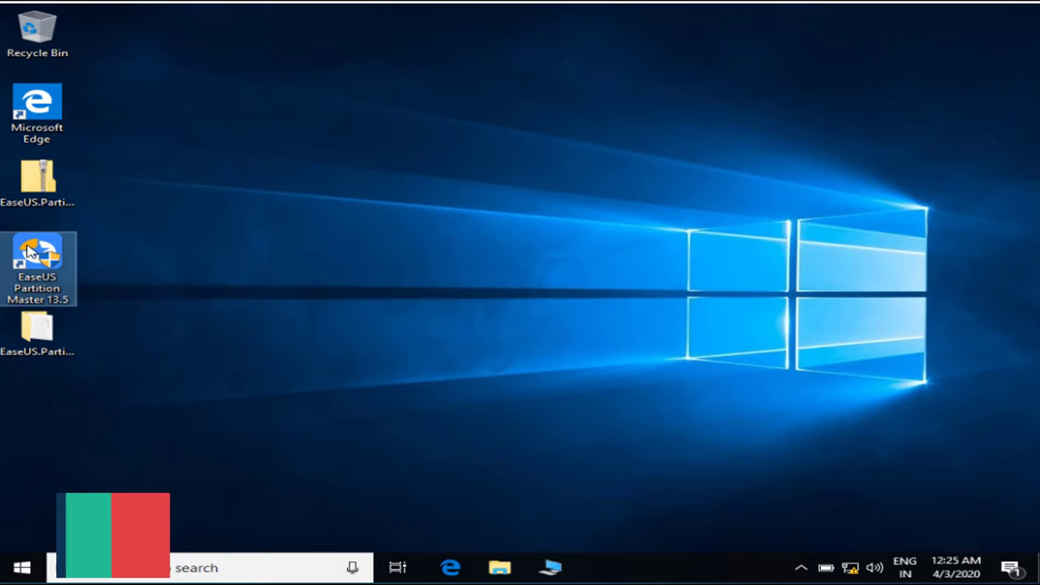